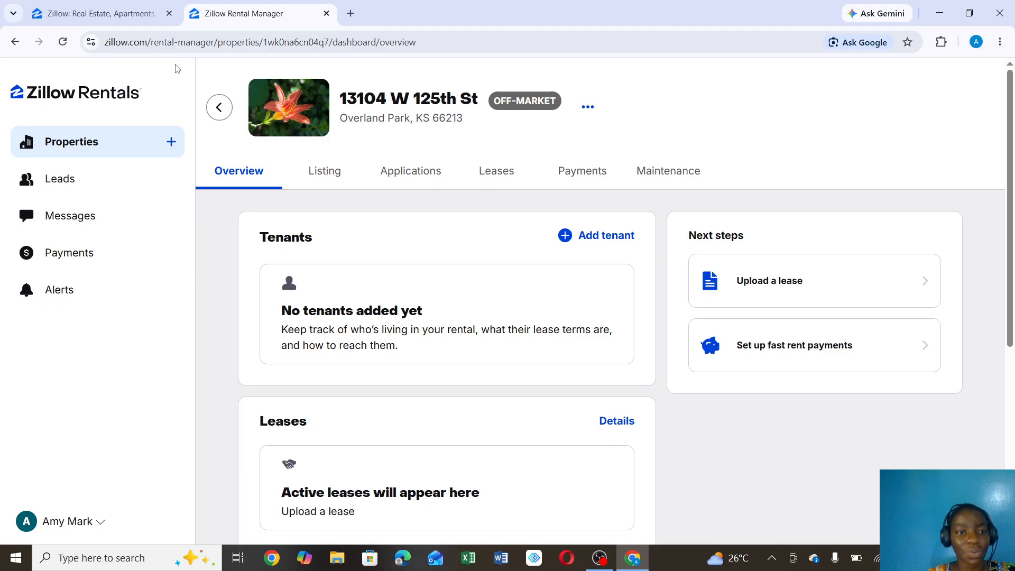
Step: Start adding a new property and fill its street address with the first suggestion for "united kingdom"
{"action": "left_click", "coordinate": [93, 95]}
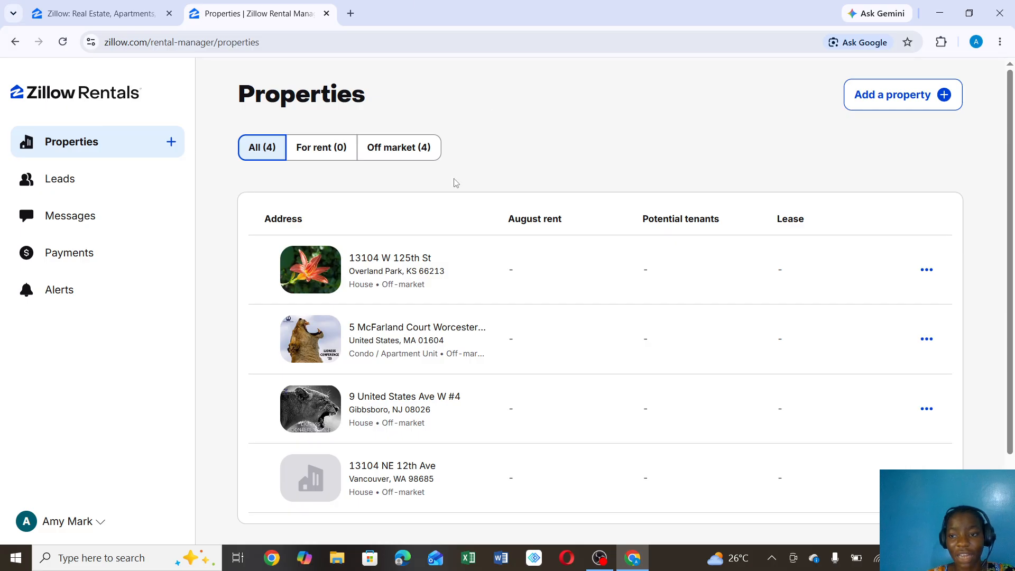
{"action": "left_click", "coordinate": [879, 98]}
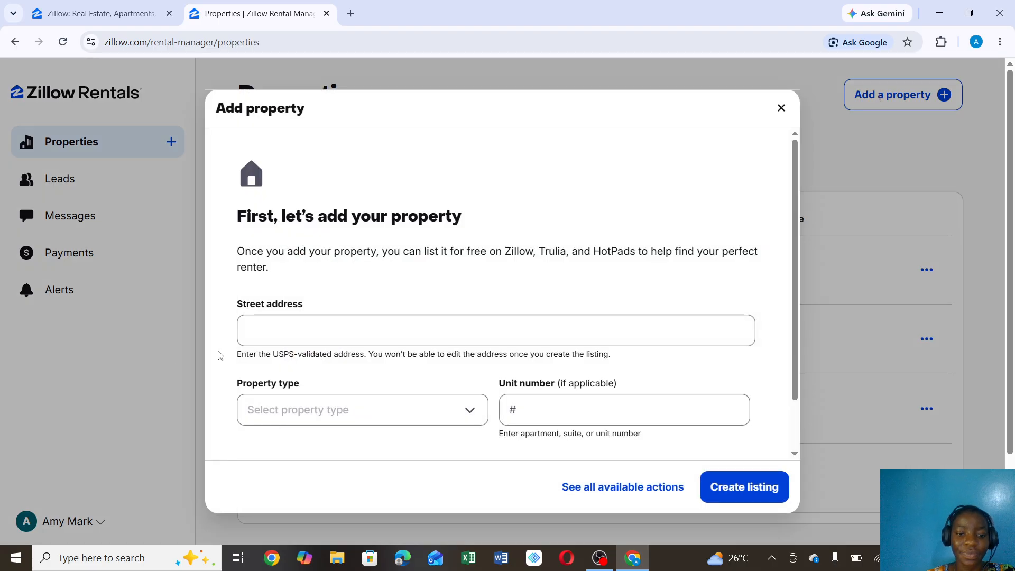
{"action": "left_click", "coordinate": [363, 342]}
{"action": "type", "text": "united "}
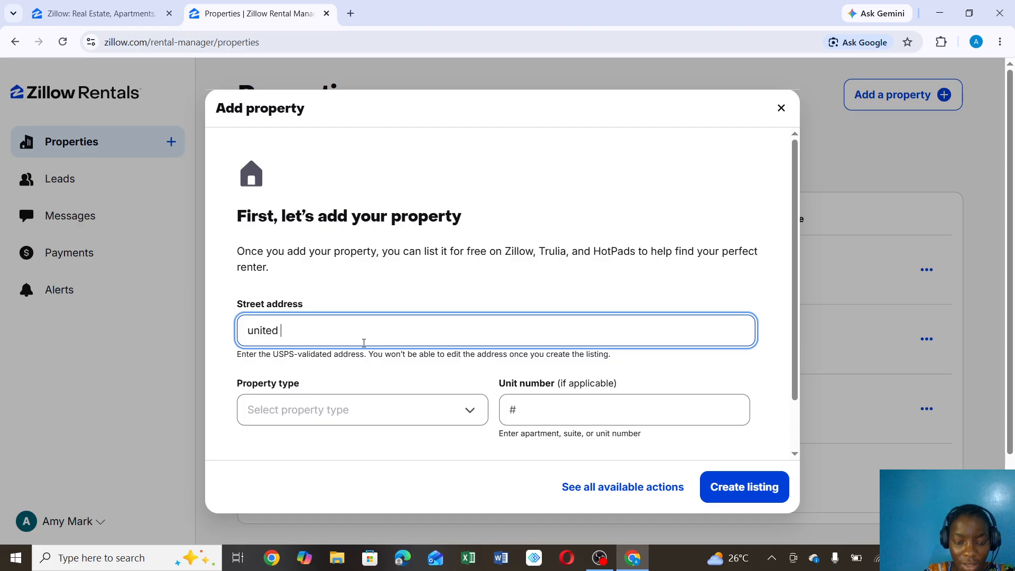
{"action": "type", "text": "kingdom"}
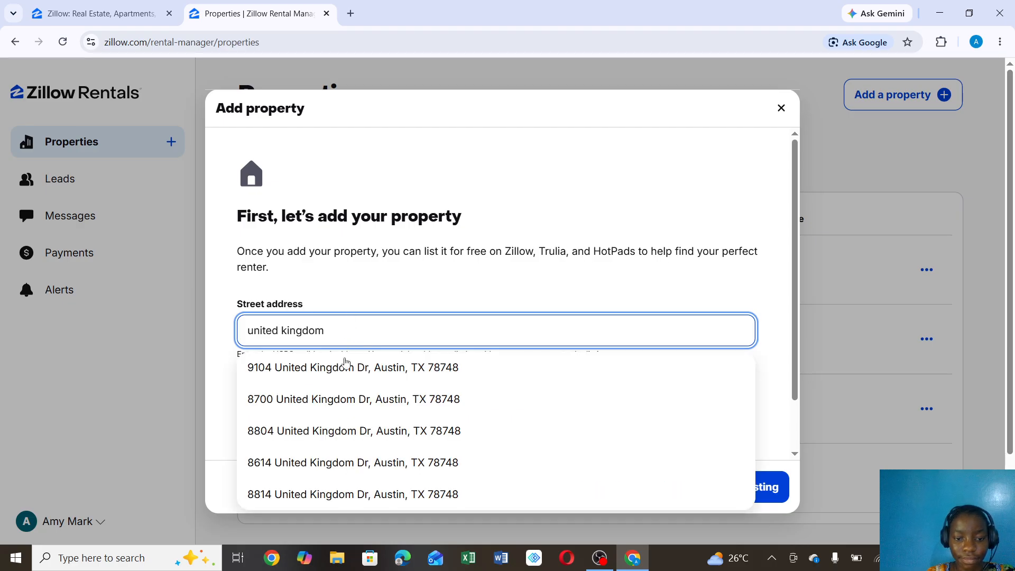
{"action": "left_click", "coordinate": [365, 371]}
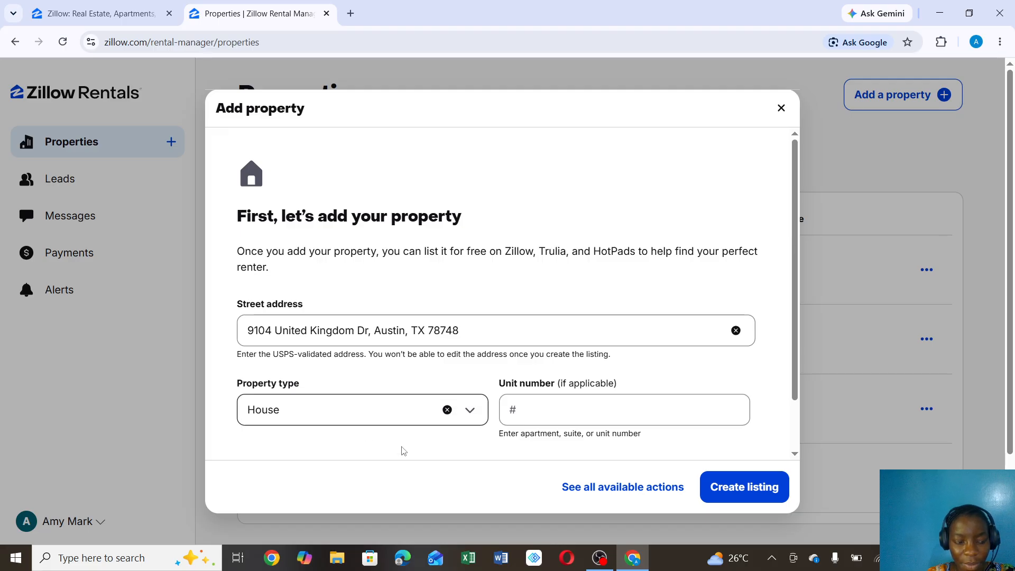
Step: Create the listing as a House with unit number 7 and confirm the property information
{"action": "left_click", "coordinate": [590, 420]}
{"action": "type", "text": "7"}
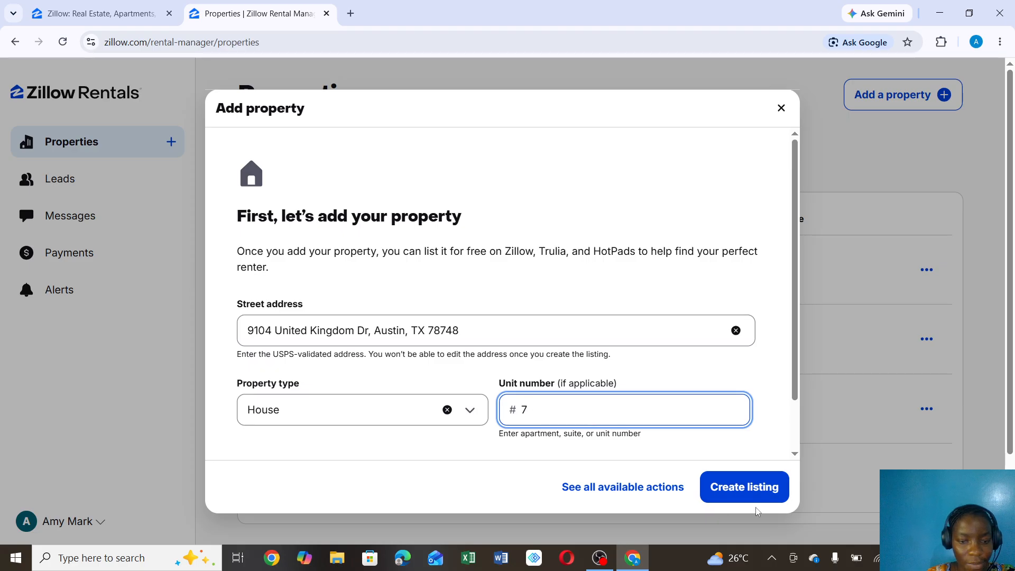
{"action": "left_click", "coordinate": [739, 493]}
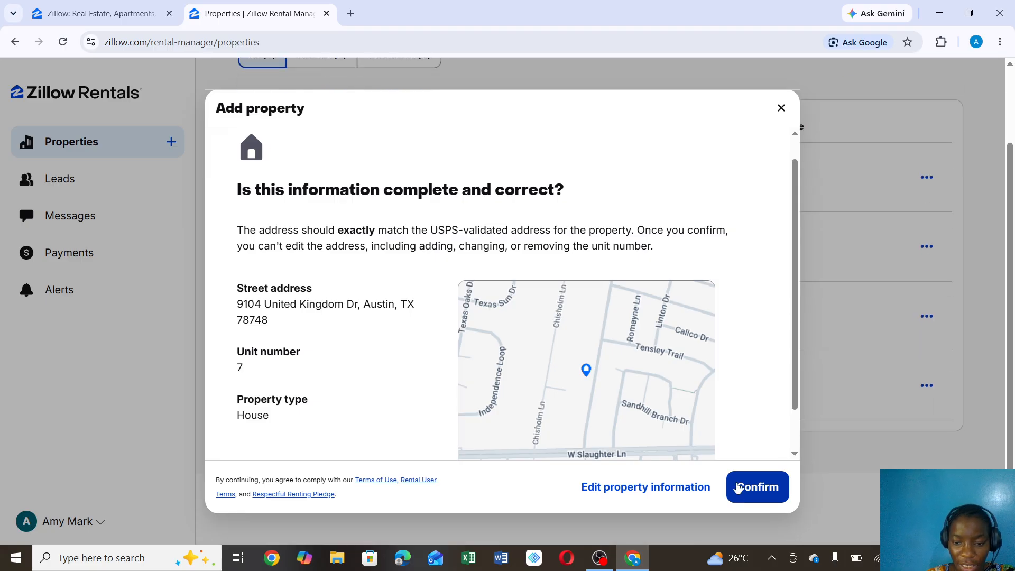
{"action": "left_click", "coordinate": [763, 493]}
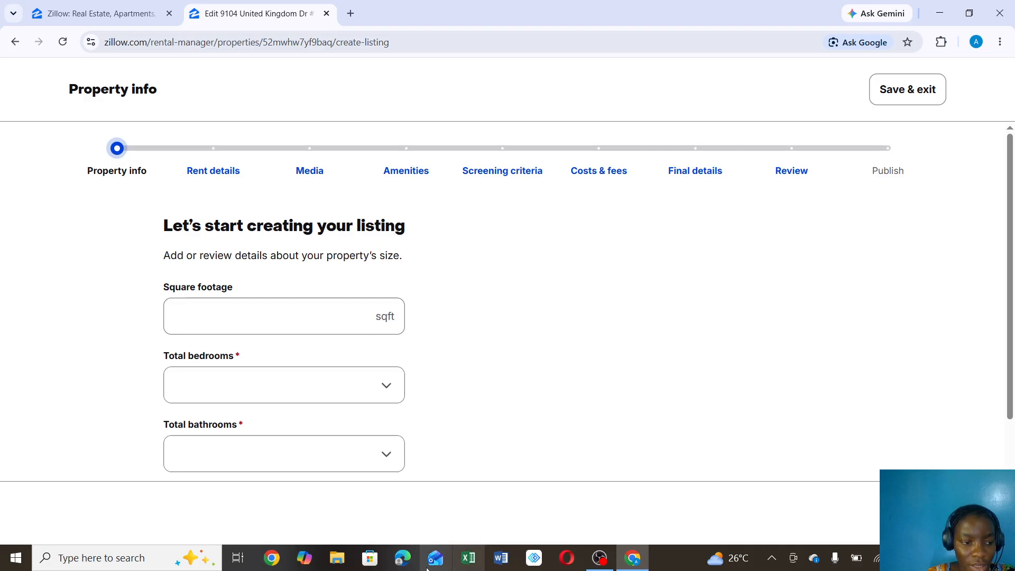
Step: Set the property size to 3140 sqft with 4 bedrooms and 2 bathrooms, and continue to the rent details
{"action": "left_click", "coordinate": [233, 330]}
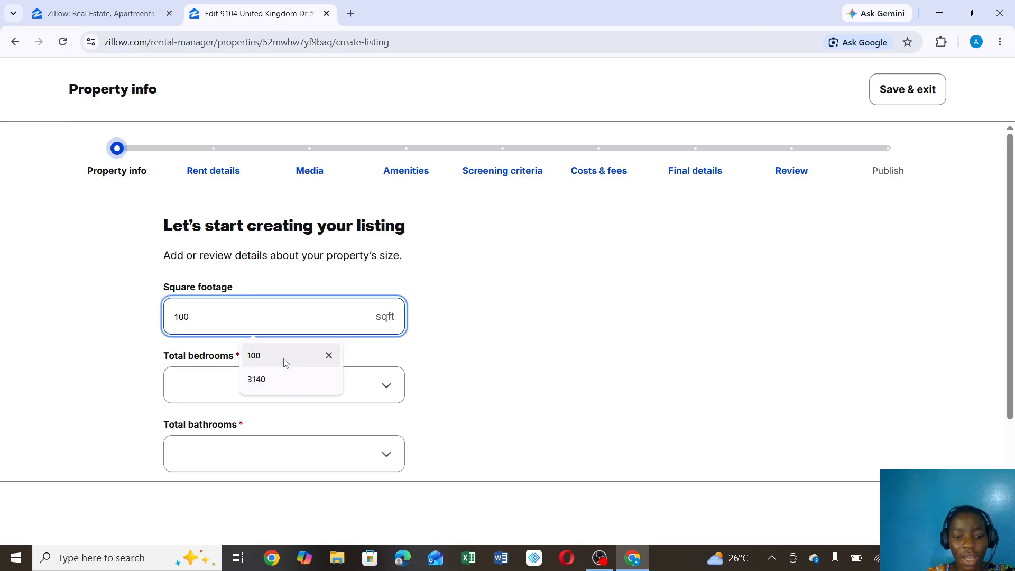
{"action": "left_click", "coordinate": [280, 378]}
{"action": "left_click", "coordinate": [270, 385]}
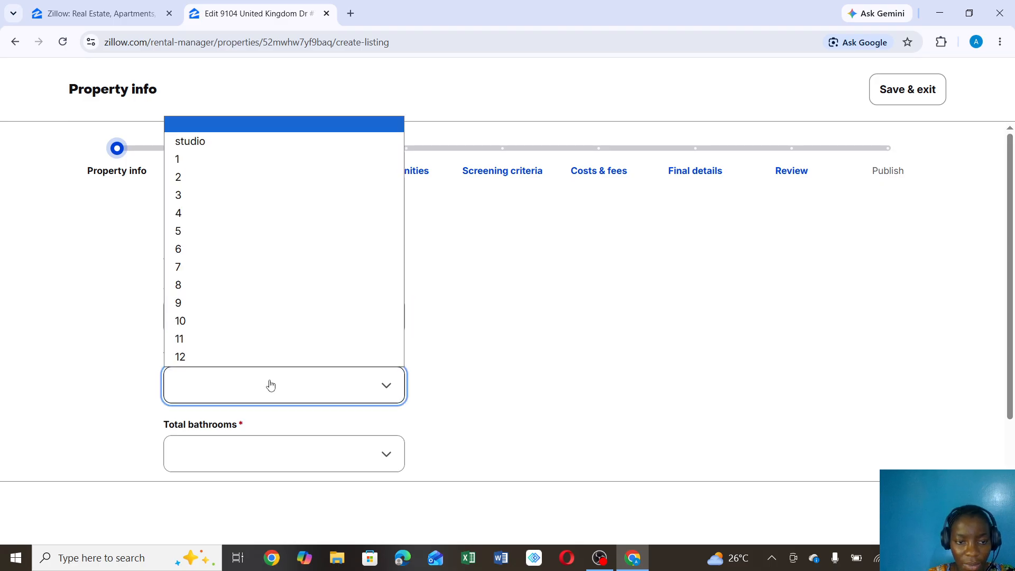
{"action": "left_click", "coordinate": [212, 210]}
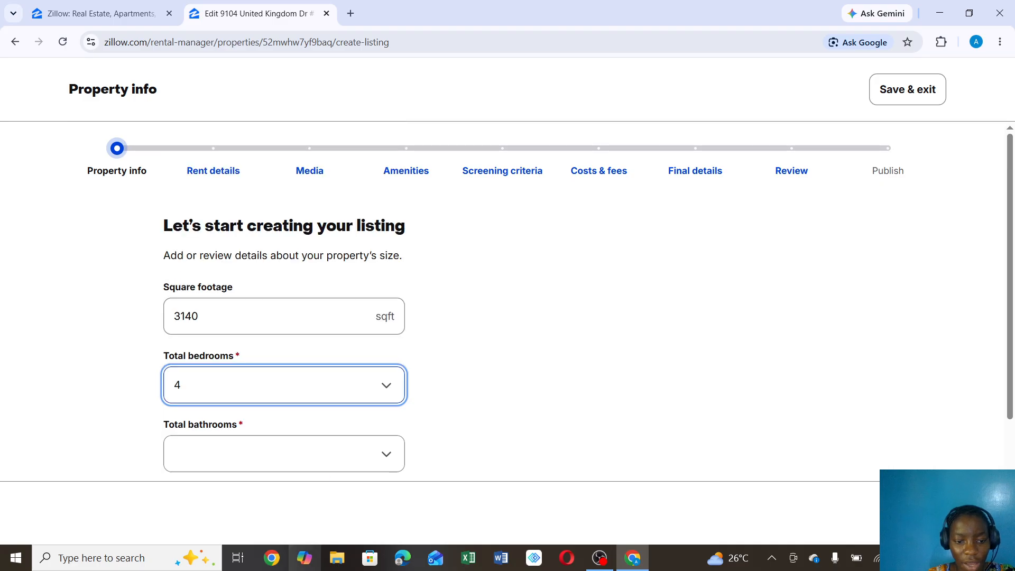
{"action": "left_click", "coordinate": [314, 463]}
{"action": "left_click", "coordinate": [249, 138]}
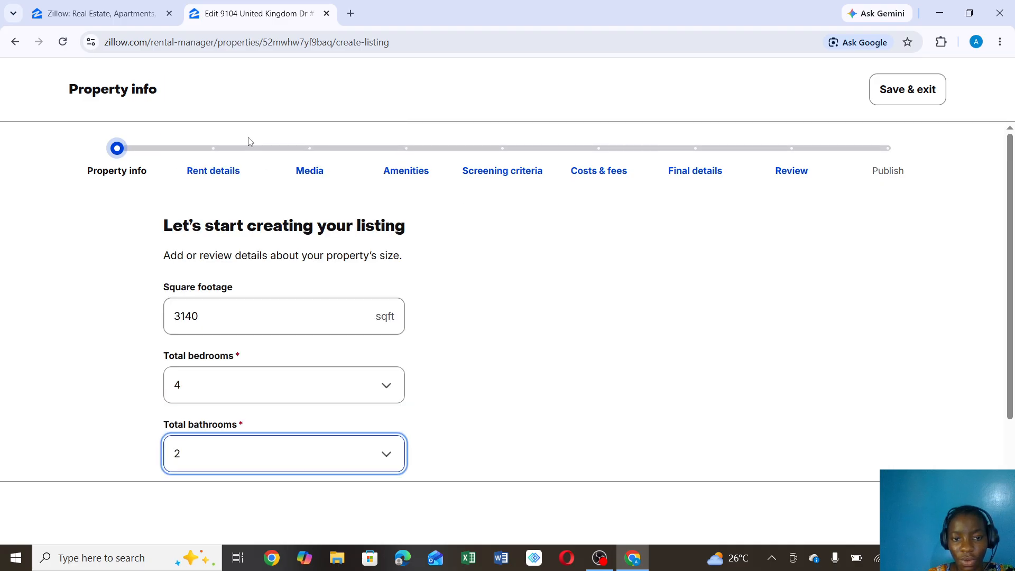
{"action": "scroll", "coordinate": [881, 426], "scroll_direction": "down", "scroll_amount": 1}
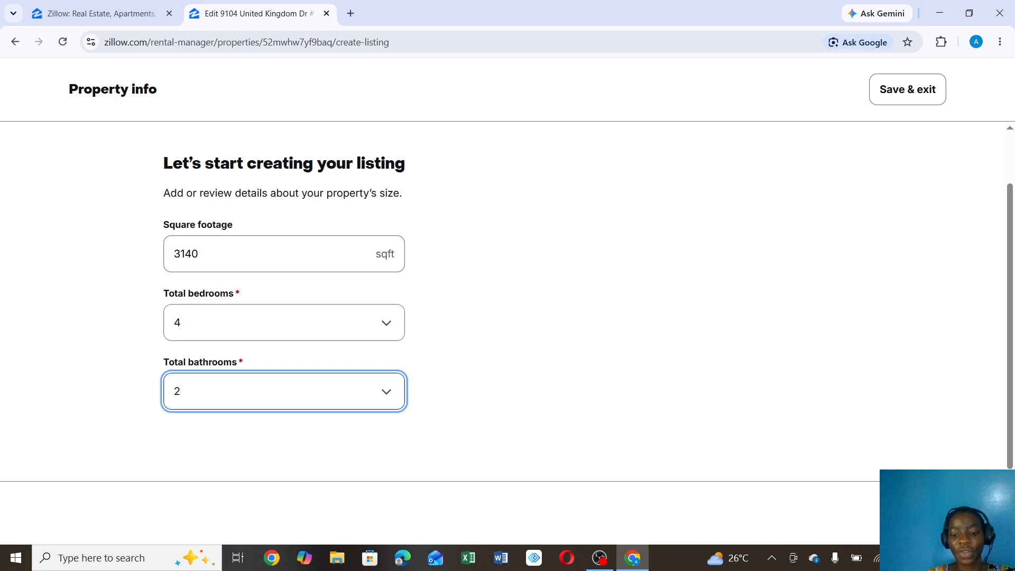
{"action": "left_click", "coordinate": [923, 513]}
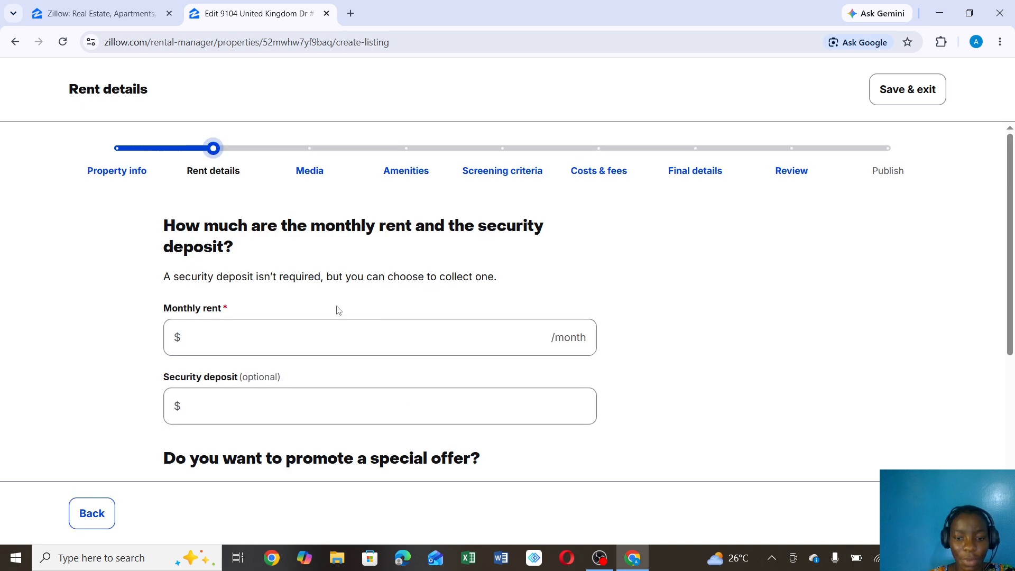
Step: Set the monthly rent to $5000 and the security deposit to $2000, and skip the media section without adding photos or a tour
{"action": "left_click", "coordinate": [335, 340]}
{"action": "type", "text": "5000"}
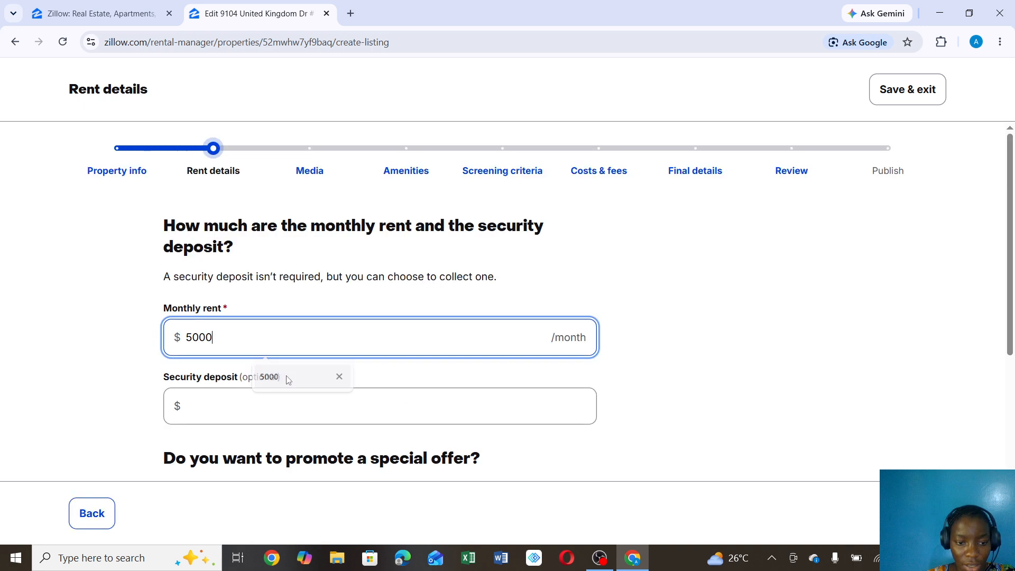
{"action": "left_click", "coordinate": [284, 408]}
{"action": "type", "text": "2000"}
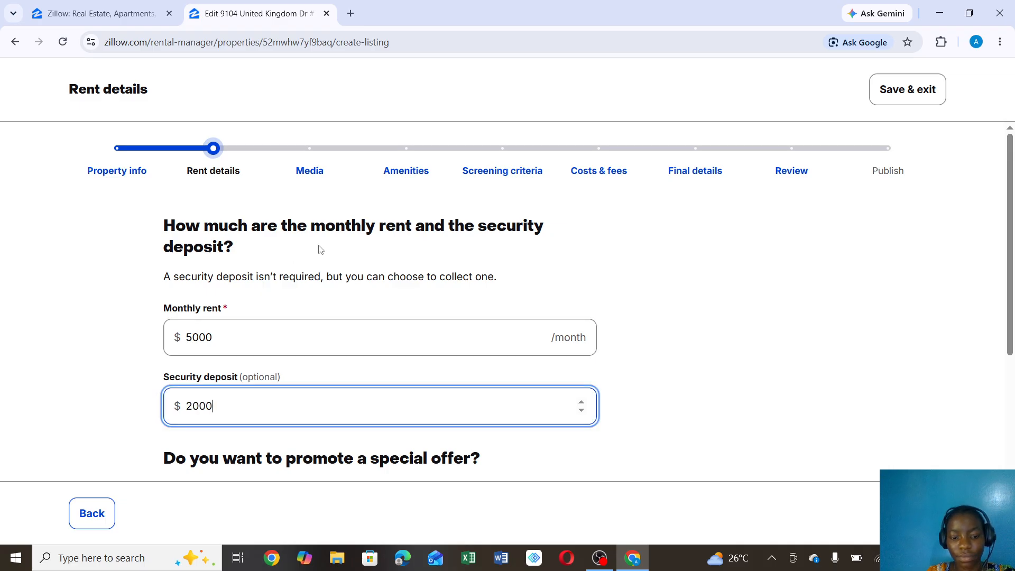
{"action": "scroll", "coordinate": [788, 444], "scroll_direction": "down", "scroll_amount": 3}
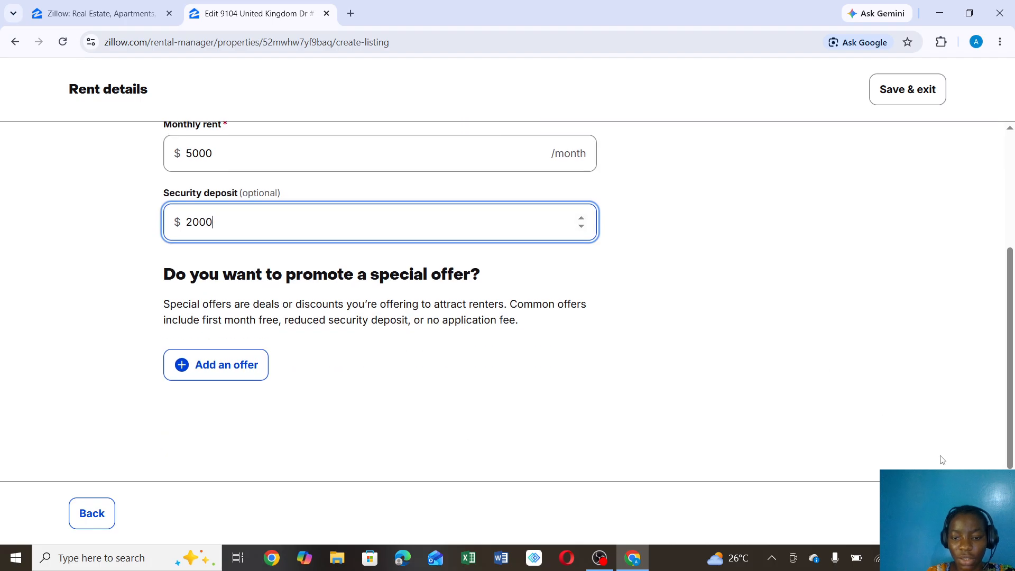
{"action": "left_click", "coordinate": [923, 513]}
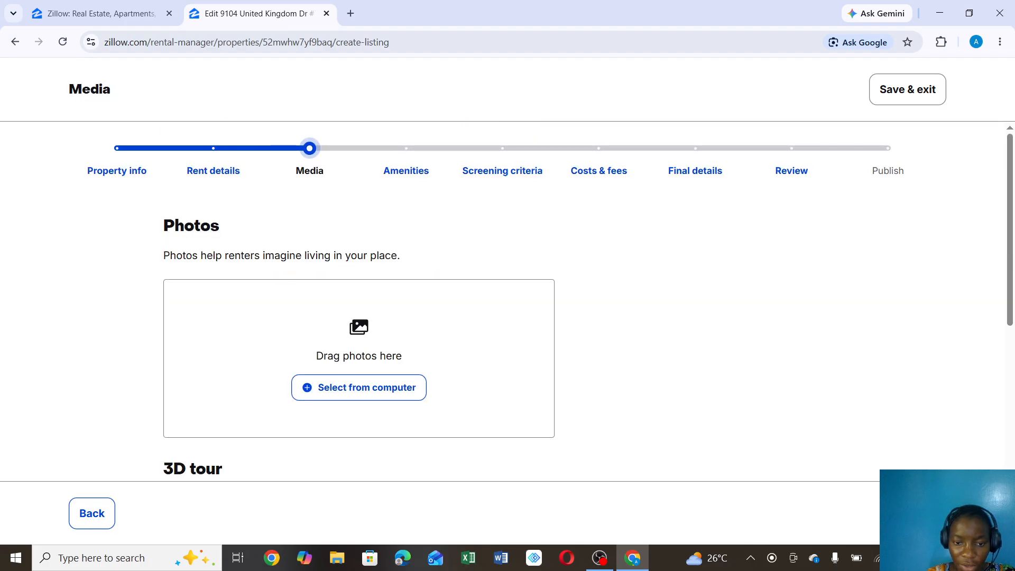
{"action": "scroll", "coordinate": [460, 386], "scroll_direction": "down", "scroll_amount": 5}
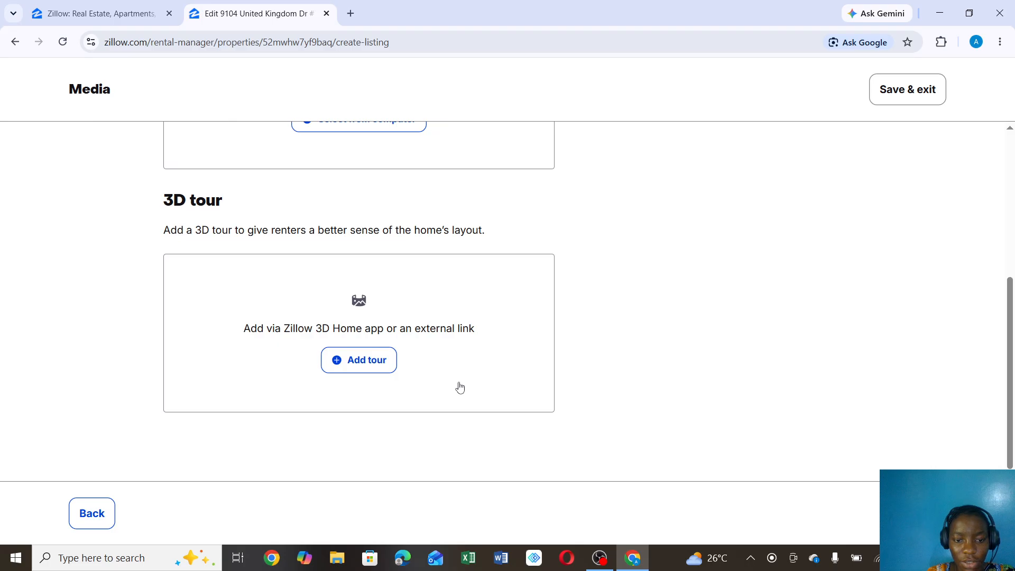
{"action": "left_click", "coordinate": [922, 513]}
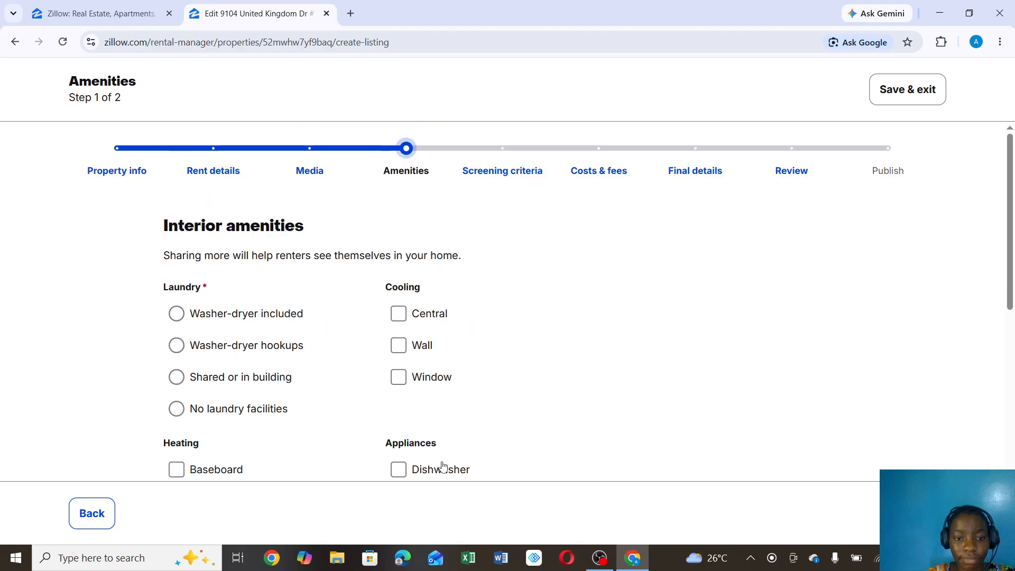
Step: Choose the interior amenities washer-dryer included, central cooling, baseboard heating, dishwasher, carpet and furnished, and continue
{"action": "left_click", "coordinate": [177, 314]}
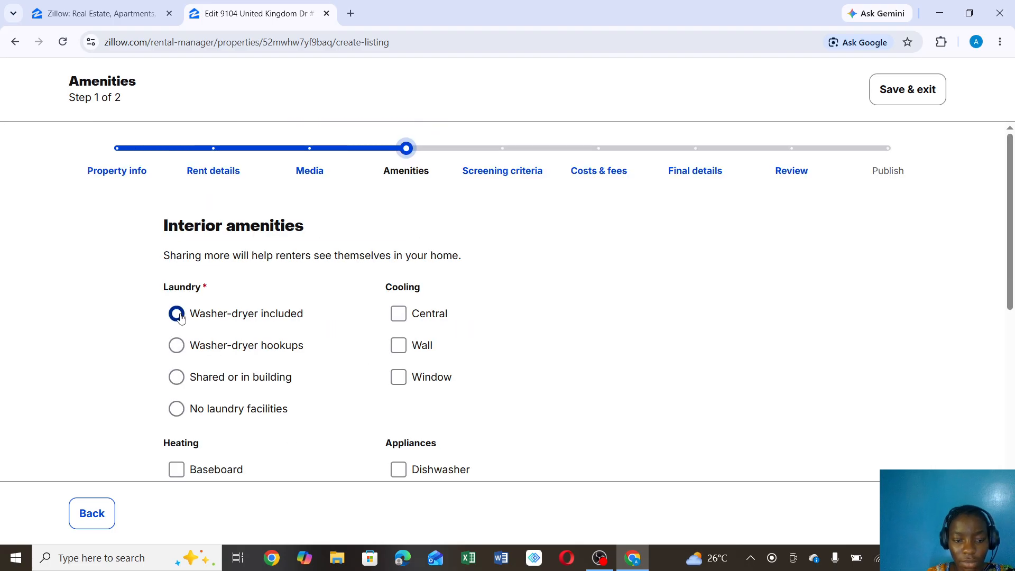
{"action": "left_click", "coordinate": [398, 314]}
{"action": "scroll", "coordinate": [399, 322], "scroll_direction": "down", "scroll_amount": 1}
{"action": "scroll", "coordinate": [399, 321], "scroll_direction": "down", "scroll_amount": 3}
{"action": "left_click", "coordinate": [177, 294]}
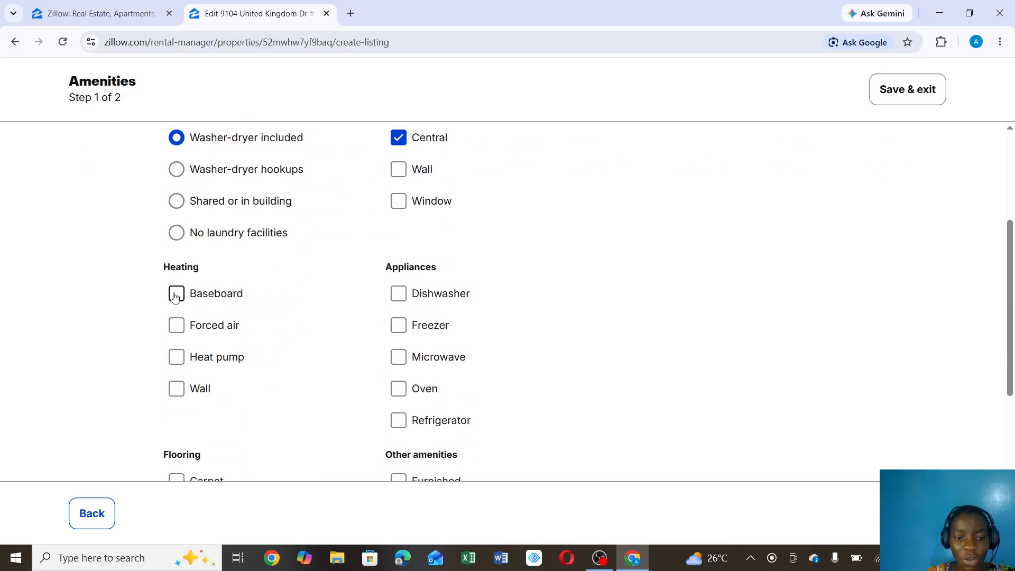
{"action": "left_click", "coordinate": [399, 296]}
{"action": "scroll", "coordinate": [399, 296], "scroll_direction": "down", "scroll_amount": 2}
{"action": "left_click", "coordinate": [178, 372]}
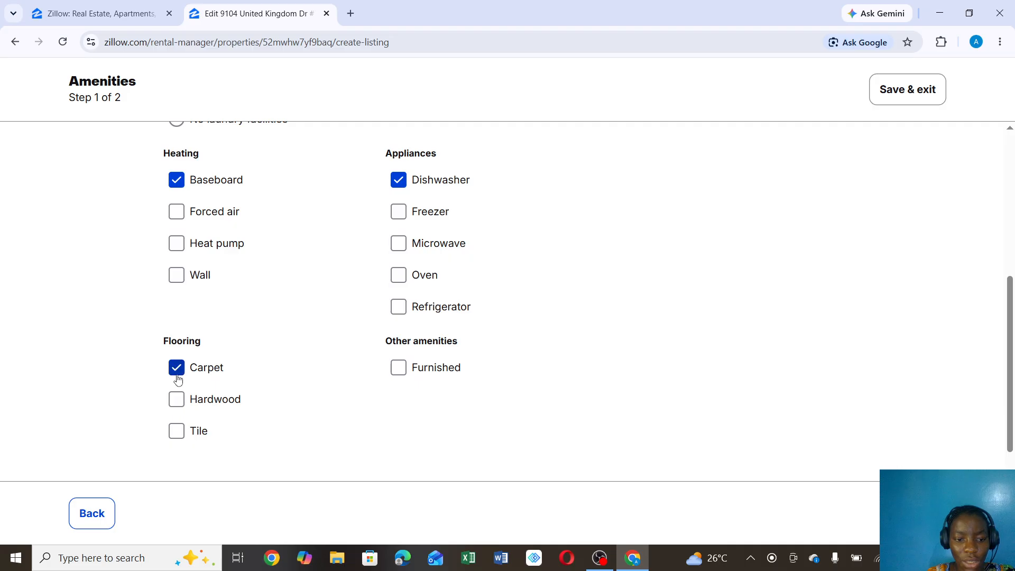
{"action": "left_click", "coordinate": [399, 368]}
{"action": "scroll", "coordinate": [811, 417], "scroll_direction": "down", "scroll_amount": 1}
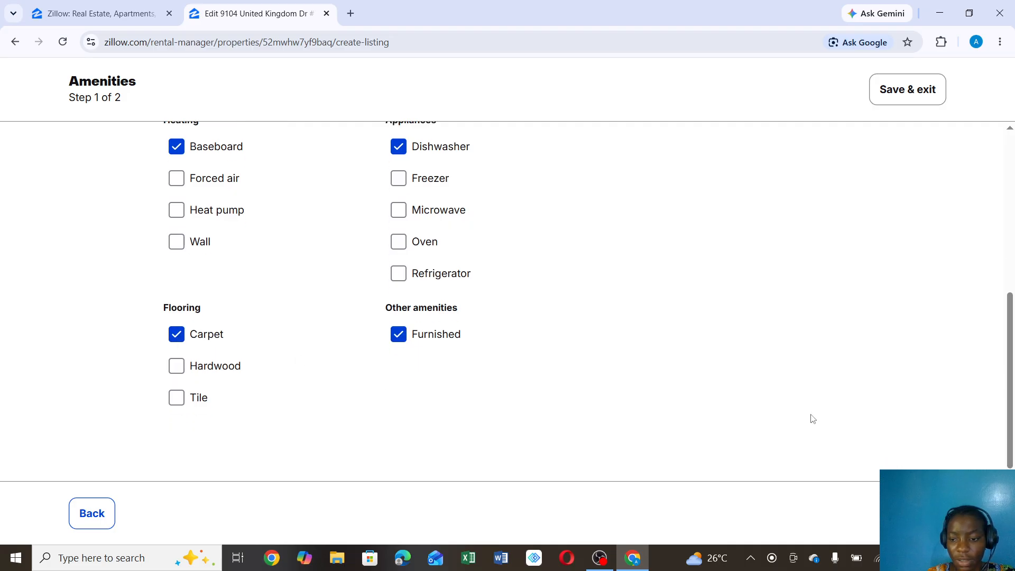
{"action": "left_click", "coordinate": [922, 513]}
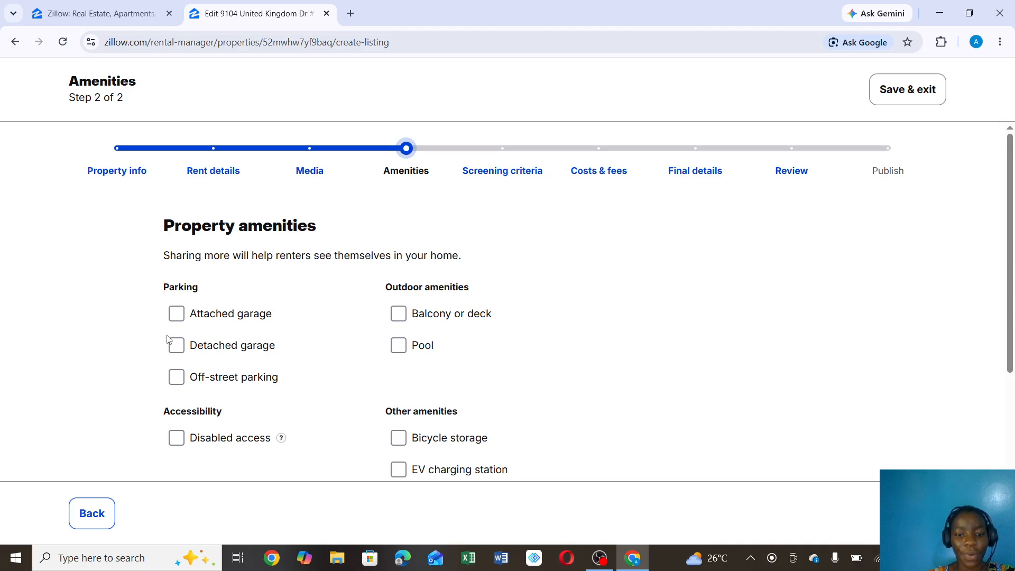
Step: Choose the property amenities attached garage, pool, disabled access and EV charging station, and continue to the screening criteria
{"action": "left_click", "coordinate": [176, 315]}
{"action": "left_click", "coordinate": [399, 349]}
{"action": "scroll", "coordinate": [400, 358], "scroll_direction": "down", "scroll_amount": 3}
{"action": "left_click", "coordinate": [176, 295]}
{"action": "left_click", "coordinate": [400, 326]}
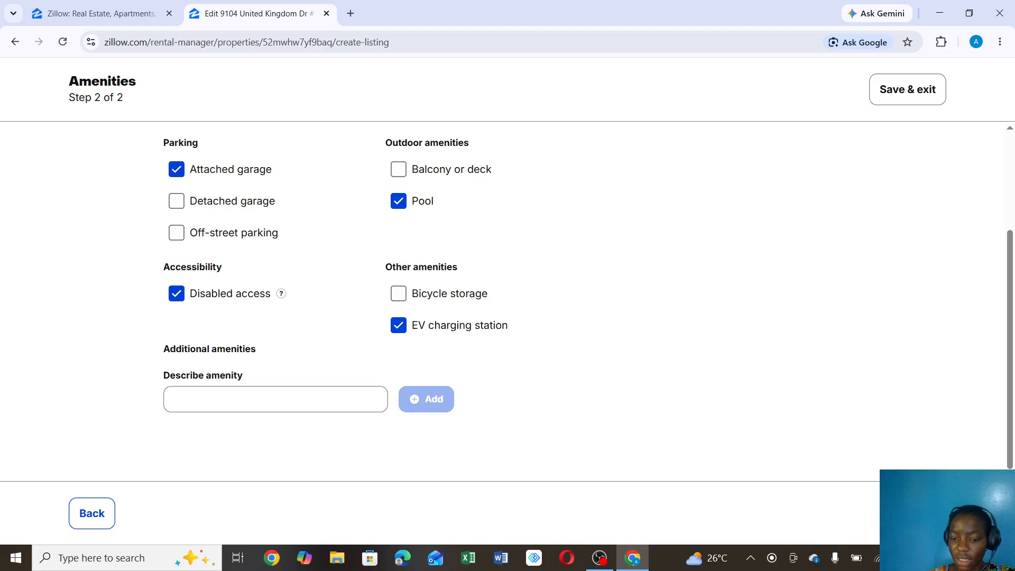
{"action": "left_click", "coordinate": [923, 513]}
Step: Set the minimum income-to-rent ratio to 1.5x and the minimum credit score to 540, and continue to the pet policy
{"action": "scroll", "coordinate": [423, 419], "scroll_direction": "down", "scroll_amount": 2}
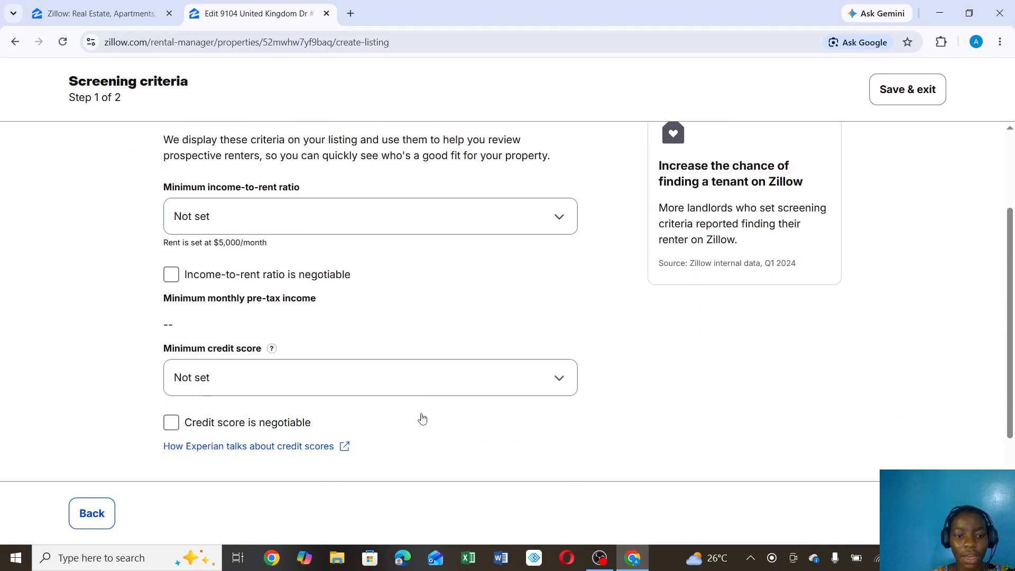
{"action": "left_click", "coordinate": [297, 229]}
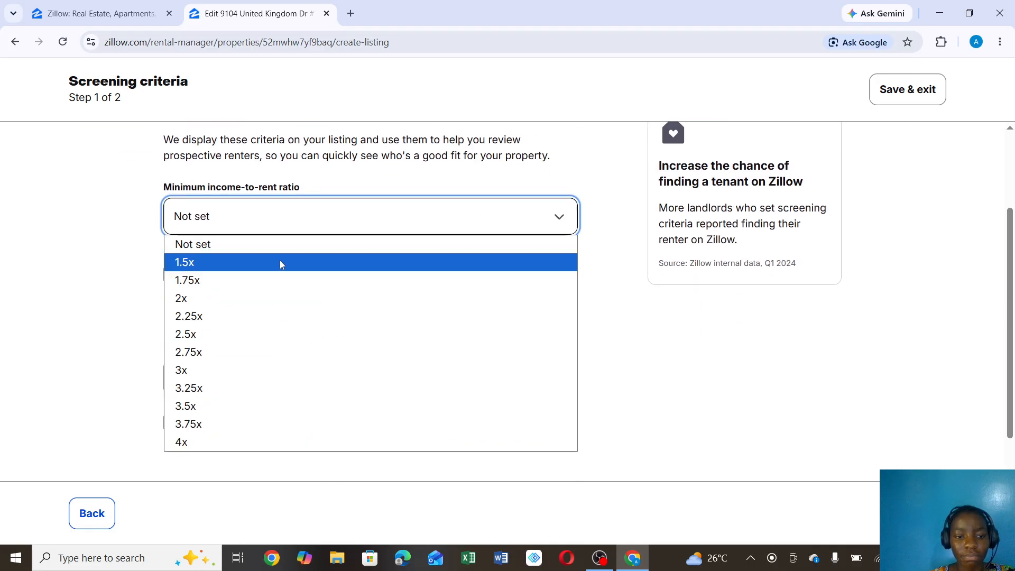
{"action": "left_click", "coordinate": [280, 263]}
{"action": "left_click", "coordinate": [274, 379]}
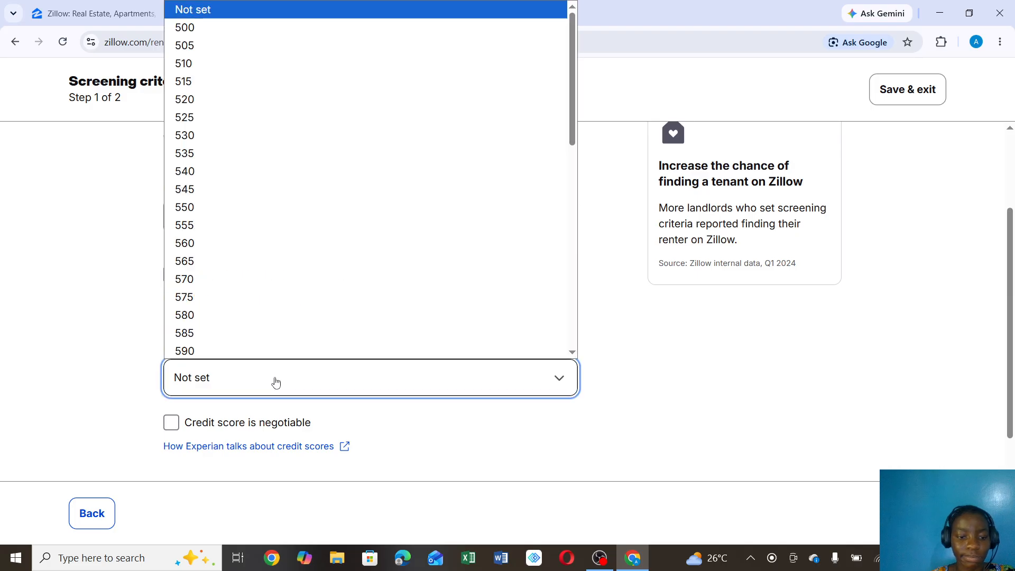
{"action": "left_click", "coordinate": [258, 174]}
{"action": "scroll", "coordinate": [259, 179], "scroll_direction": "down", "scroll_amount": 1}
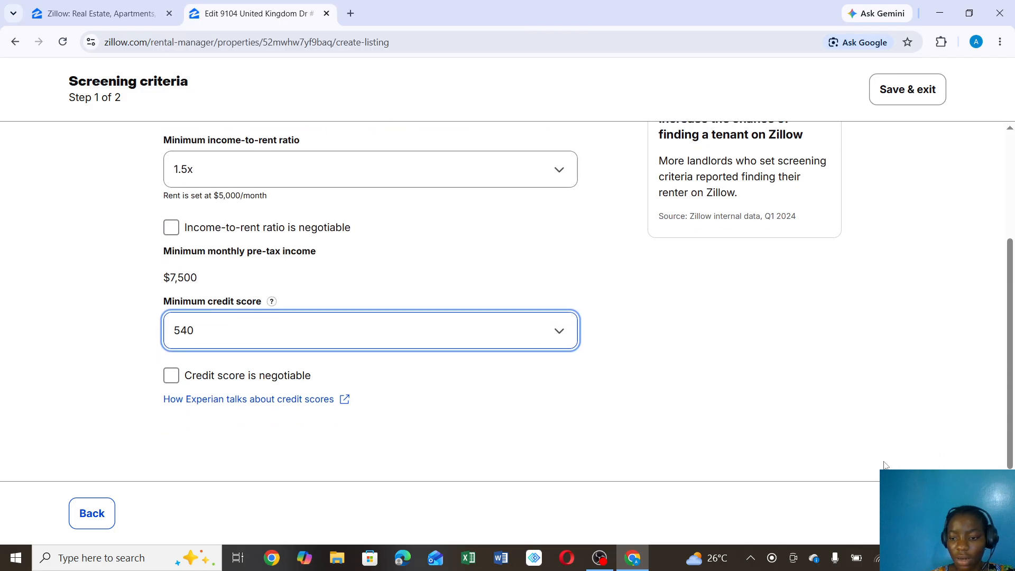
{"action": "left_click", "coordinate": [921, 512]}
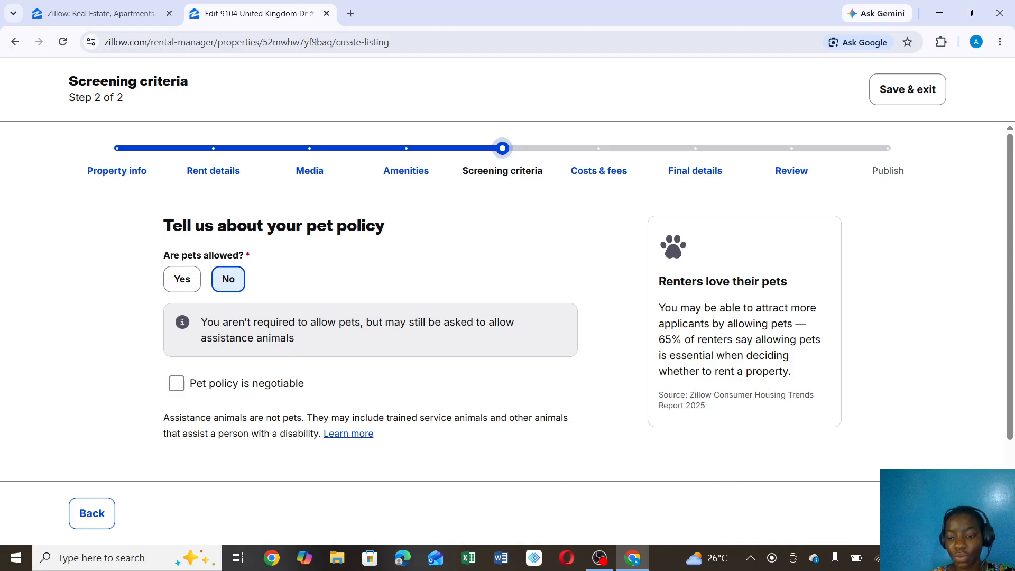
Step: Submit the pet policy with No for pets allowed, and pass the costs and fees section without adding any fees
{"action": "left_click", "coordinate": [921, 512]}
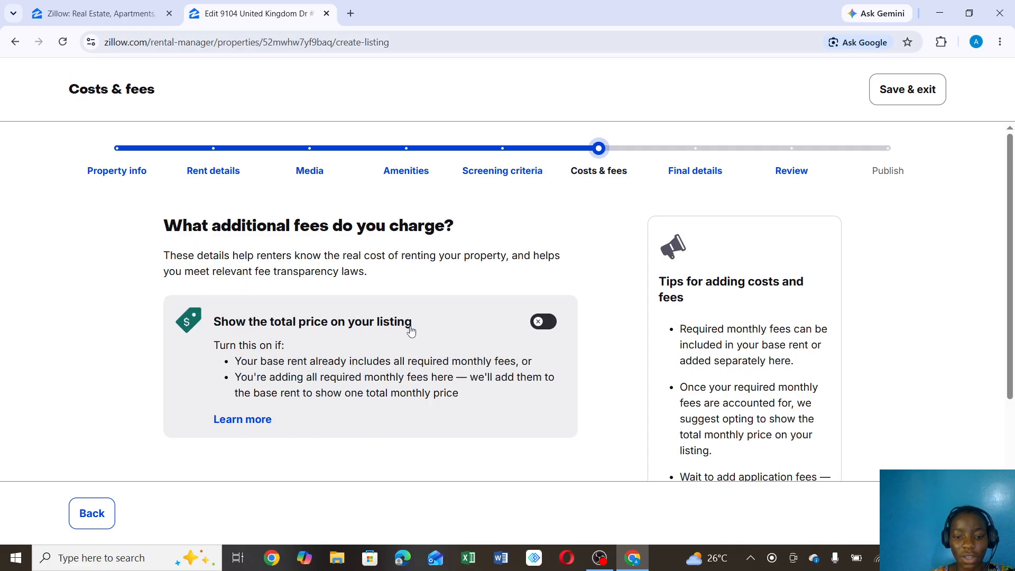
{"action": "scroll", "coordinate": [570, 391], "scroll_direction": "down", "scroll_amount": 3}
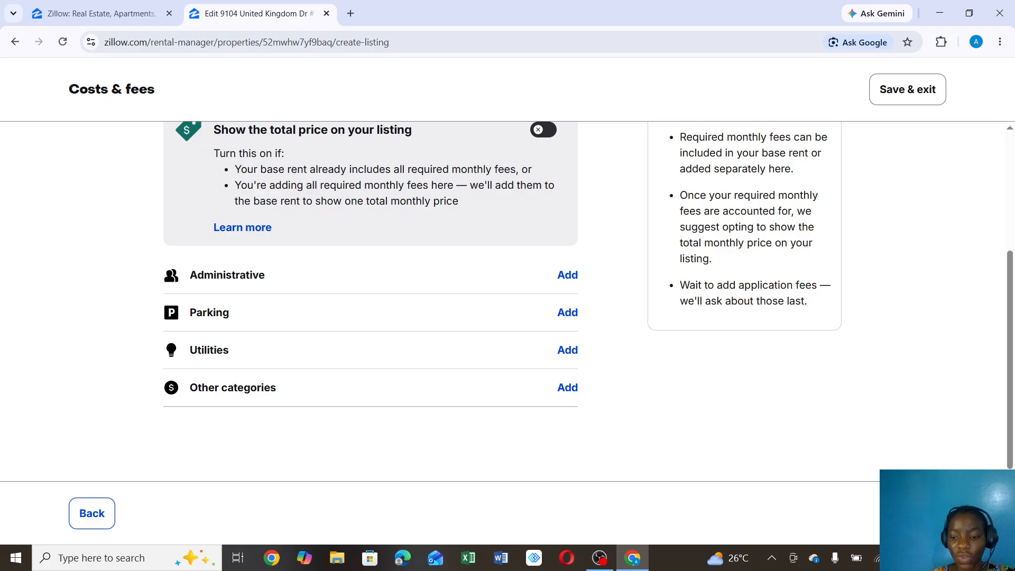
{"action": "left_click", "coordinate": [921, 513]}
Step: Enter "Do well." as the lease terms description
{"action": "left_click", "coordinate": [384, 351]}
{"action": "type", "text": "D"}
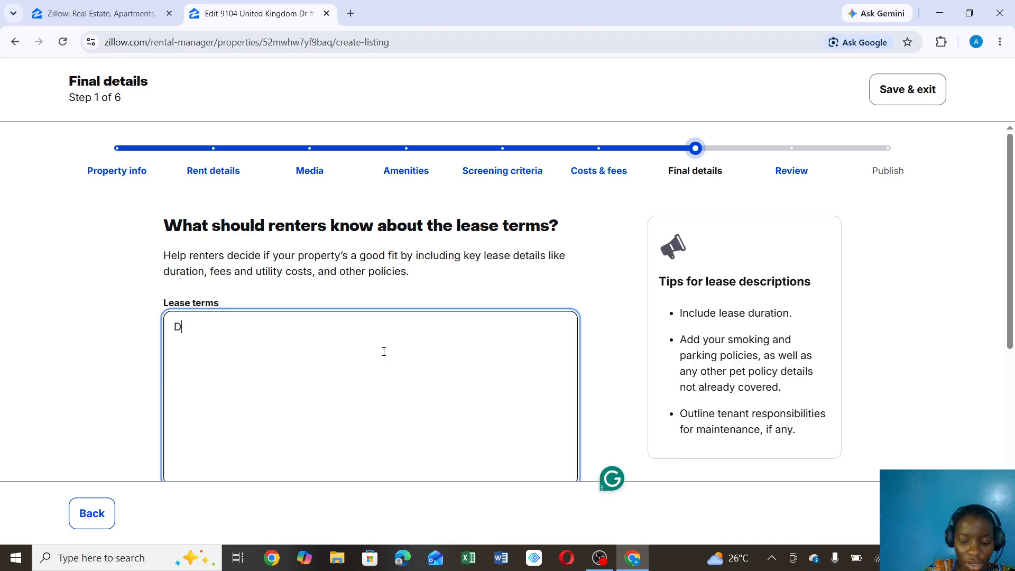
{"action": "type", "text": "o well."}
{"action": "scroll", "coordinate": [384, 352], "scroll_direction": "down", "scroll_amount": 3}
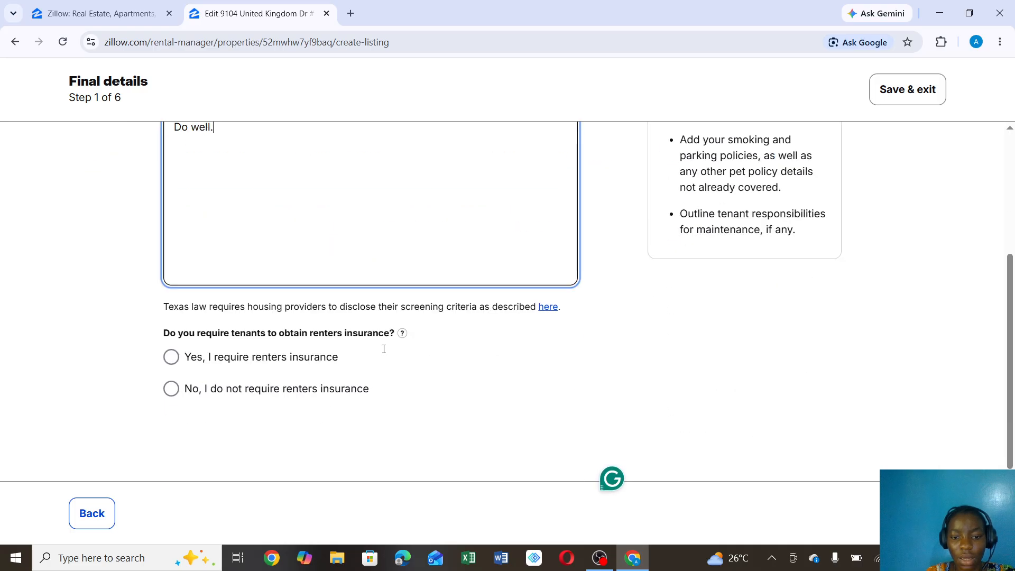
Step: Specify that tenants are not required to obtain renters insurance, and continue to the listing contact information
{"action": "left_click", "coordinate": [171, 390]}
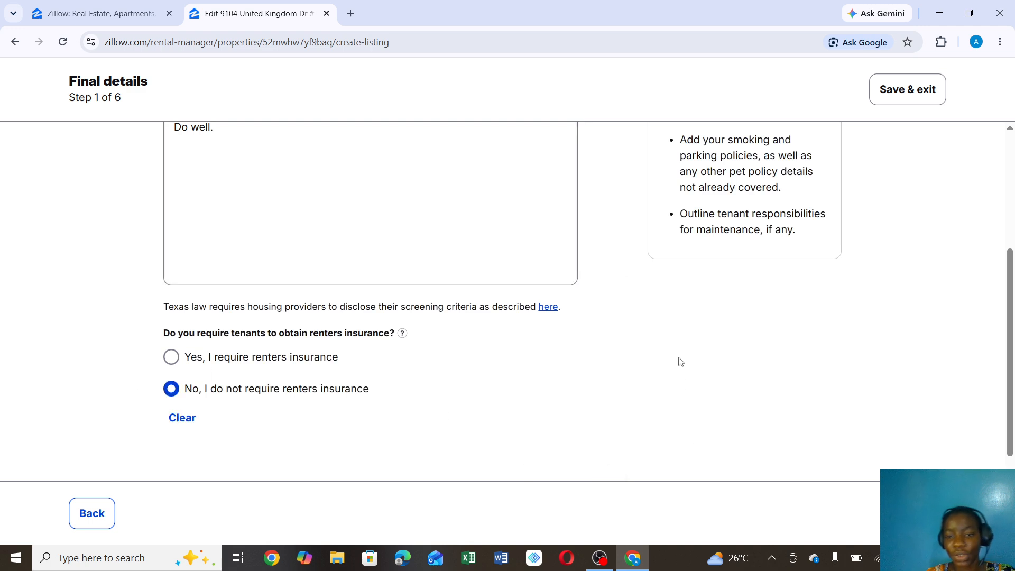
{"action": "scroll", "coordinate": [680, 362], "scroll_direction": "up", "scroll_amount": 2}
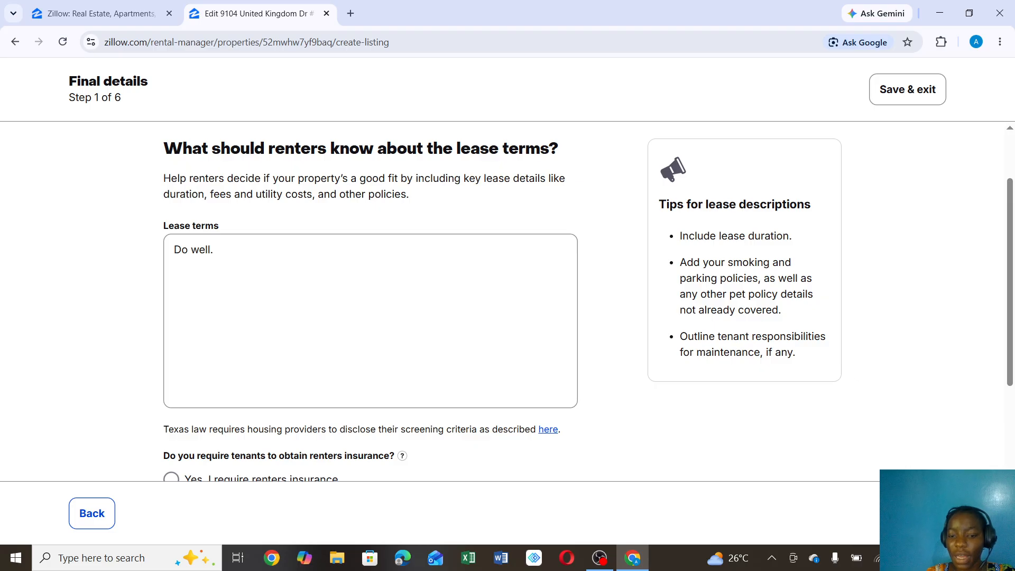
{"action": "left_click", "coordinate": [924, 513]}
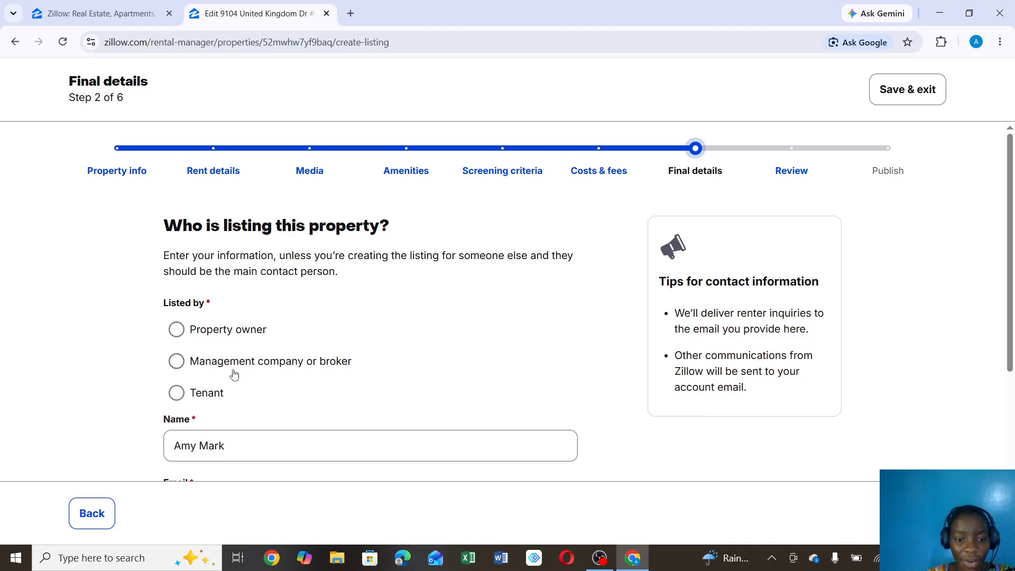
Step: Set the listing as listed by the property owner, keep the prefilled contact name and email, and continue to phone verification
{"action": "left_click", "coordinate": [177, 329]}
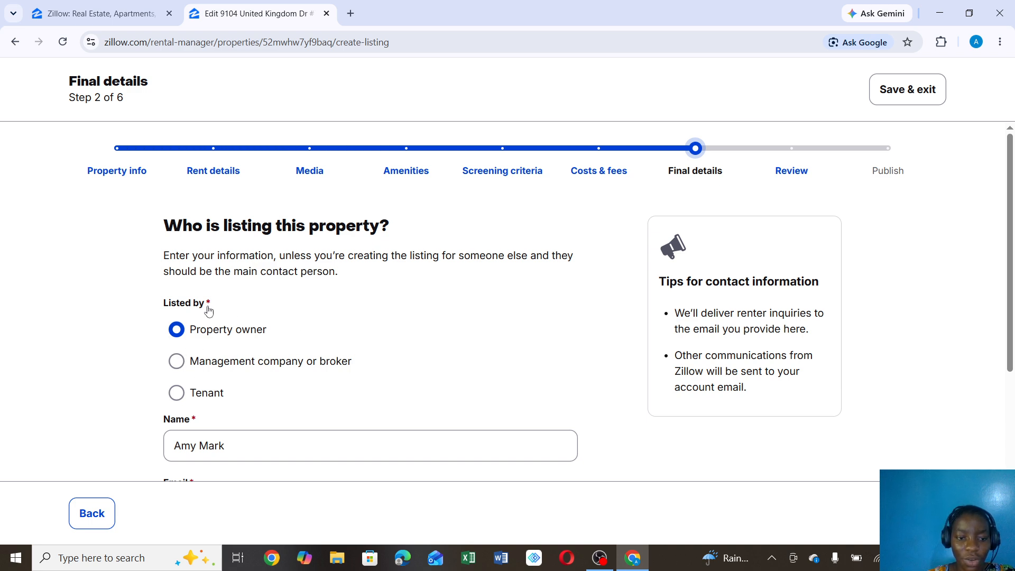
{"action": "scroll", "coordinate": [365, 375], "scroll_direction": "down", "scroll_amount": 2}
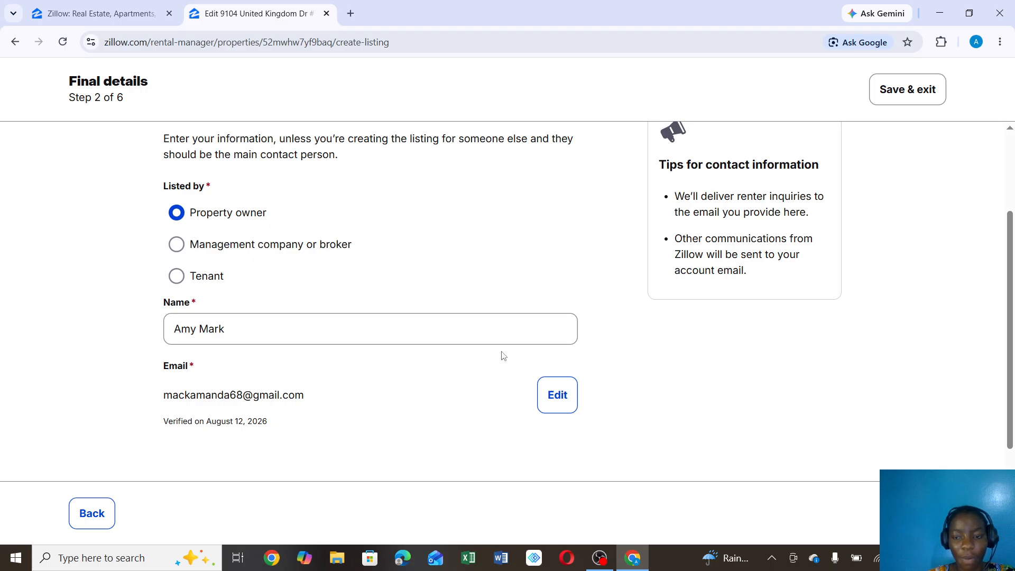
{"action": "scroll", "coordinate": [555, 353], "scroll_direction": "up", "scroll_amount": 2}
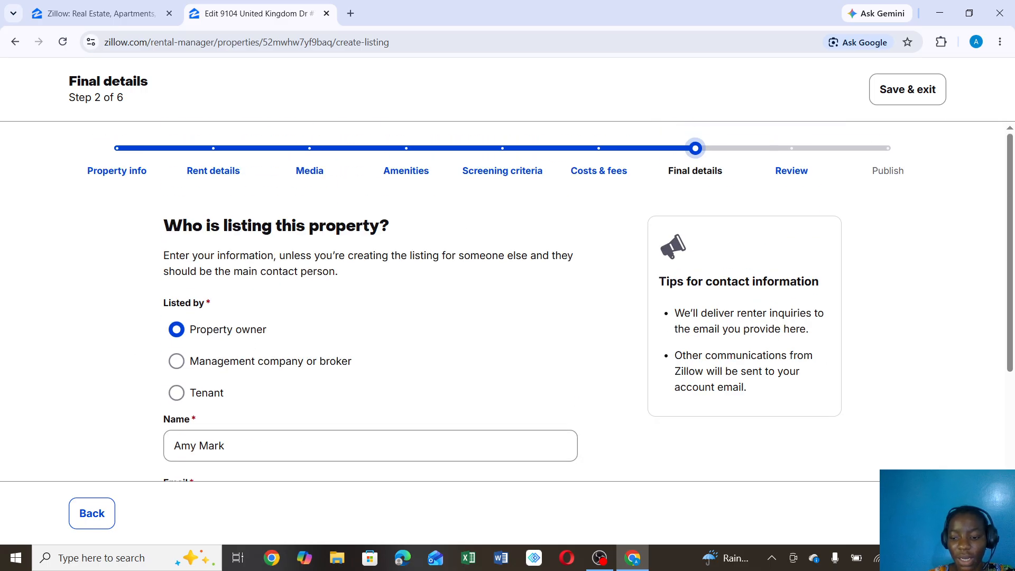
{"action": "left_click", "coordinate": [922, 512]}
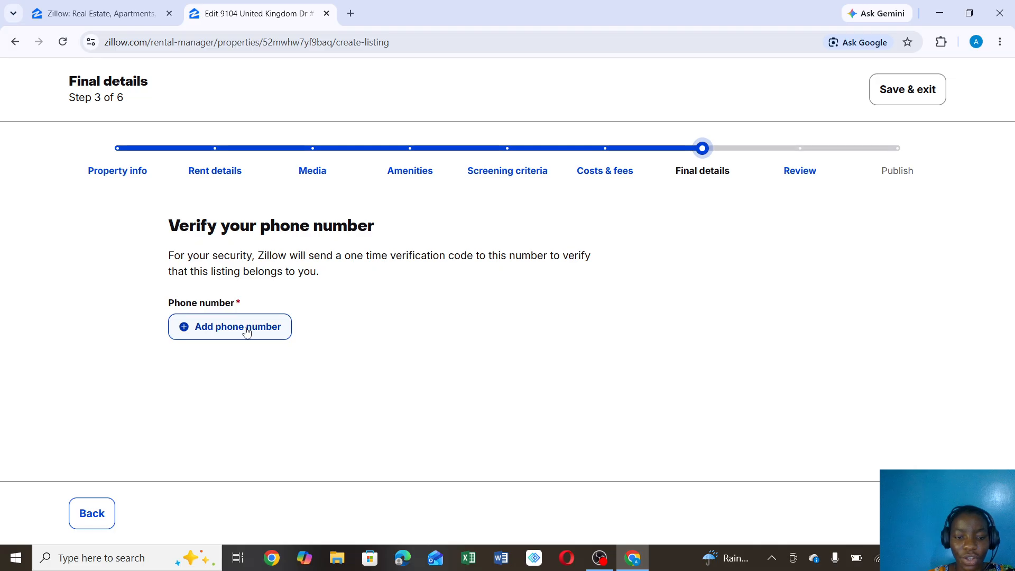